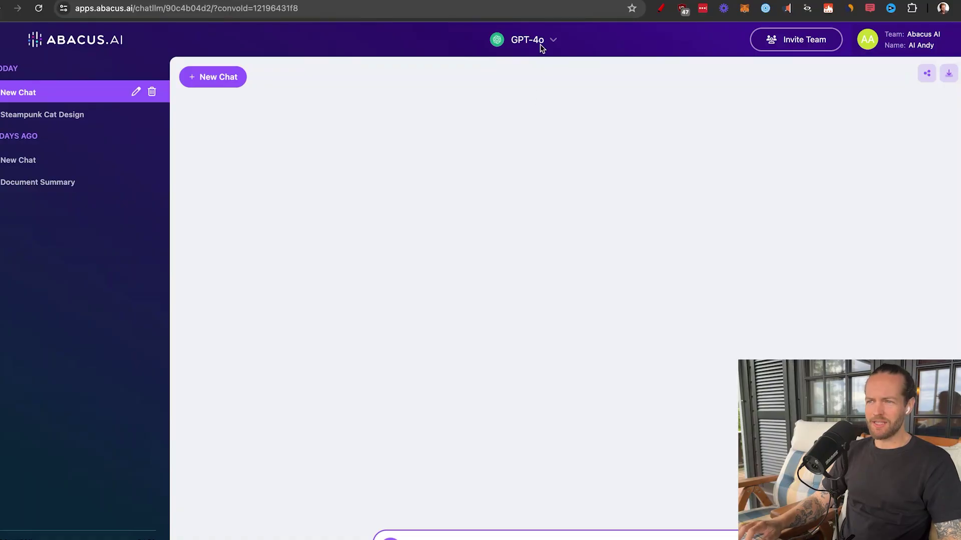
Ask GPT-4o, as a copywriter, for a YouTube intro about ChatLLM that starts with a hook and keeps viewers to the end.
click(540, 44)
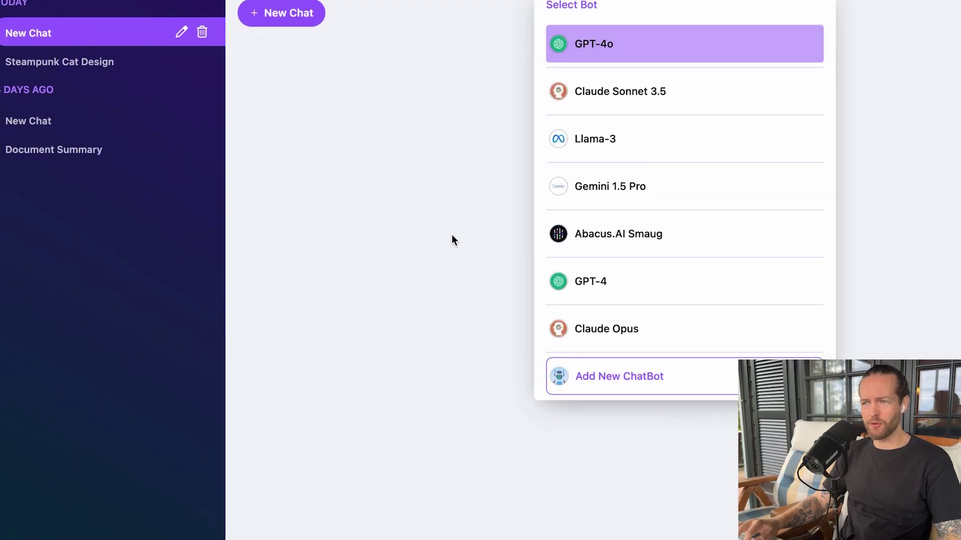
click(304, 283)
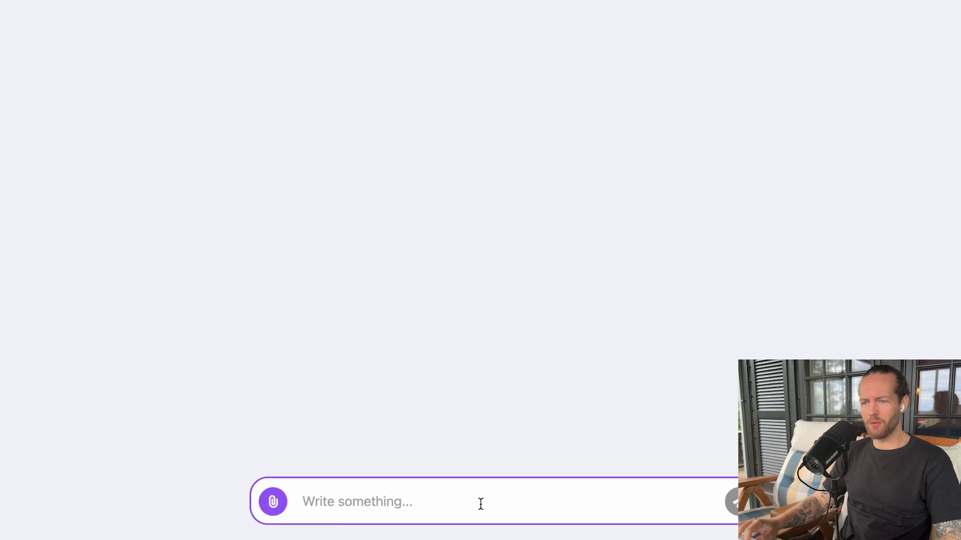
key(super+v)
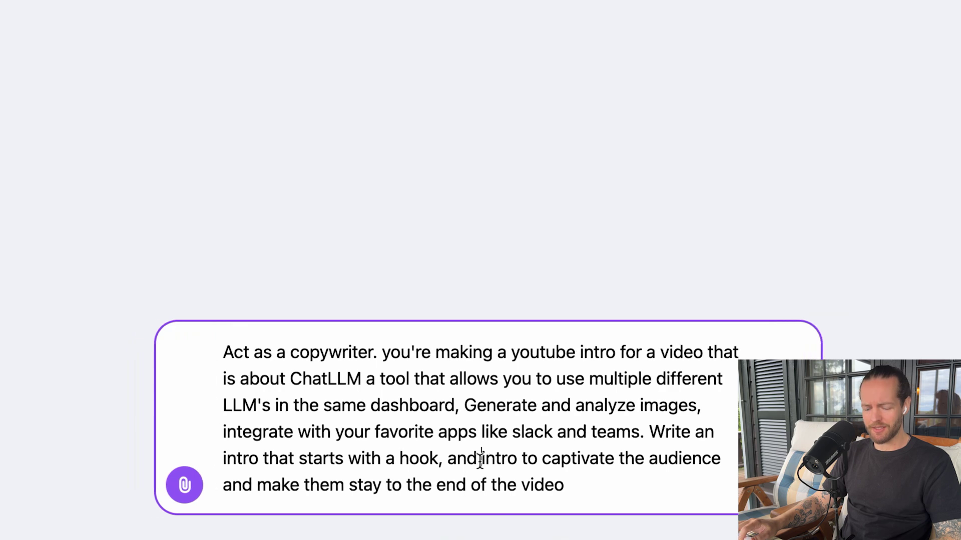
key(super+a)
key(Return)
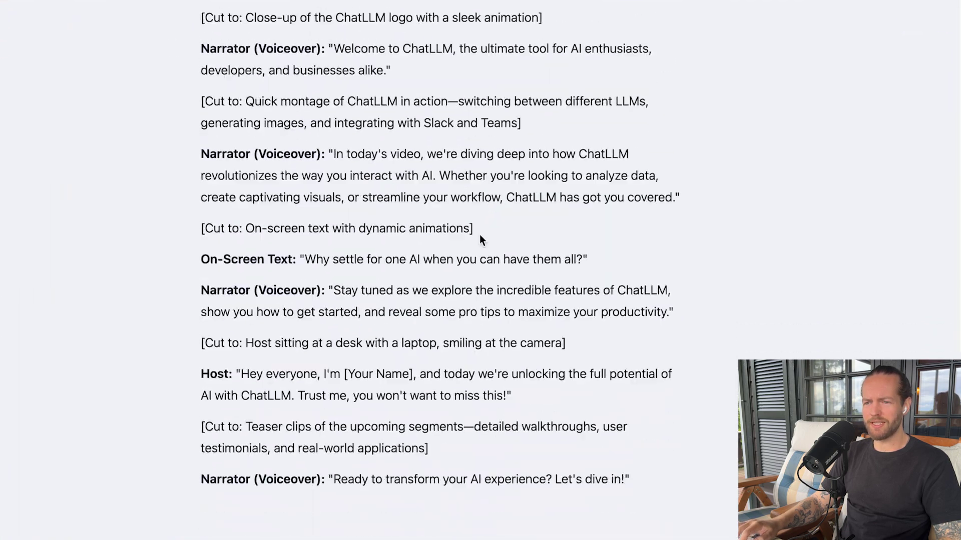
scroll(480, 235, up, 6)
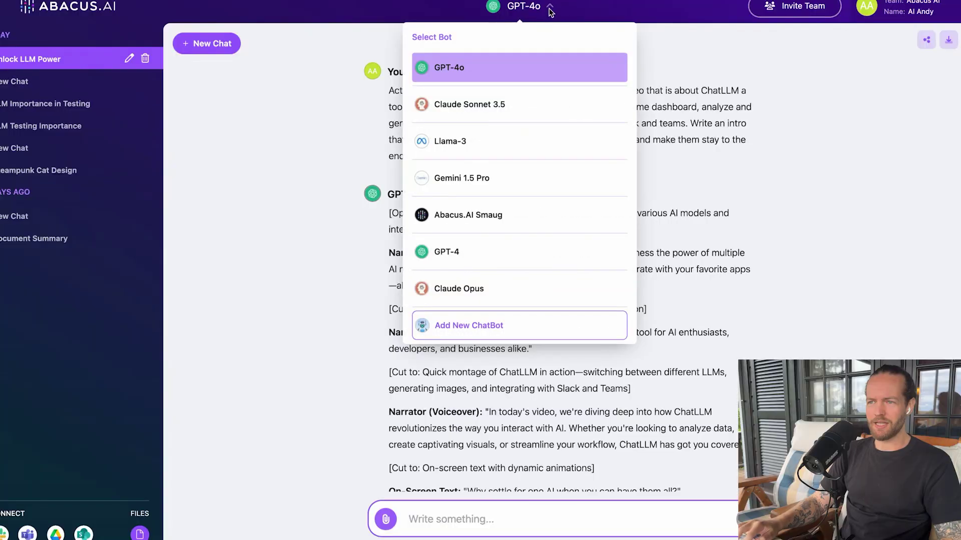
Switch to Claude Sonnet 3.5, run the same YouTube intro prompt, and review the answer beneath it.
click(511, 108)
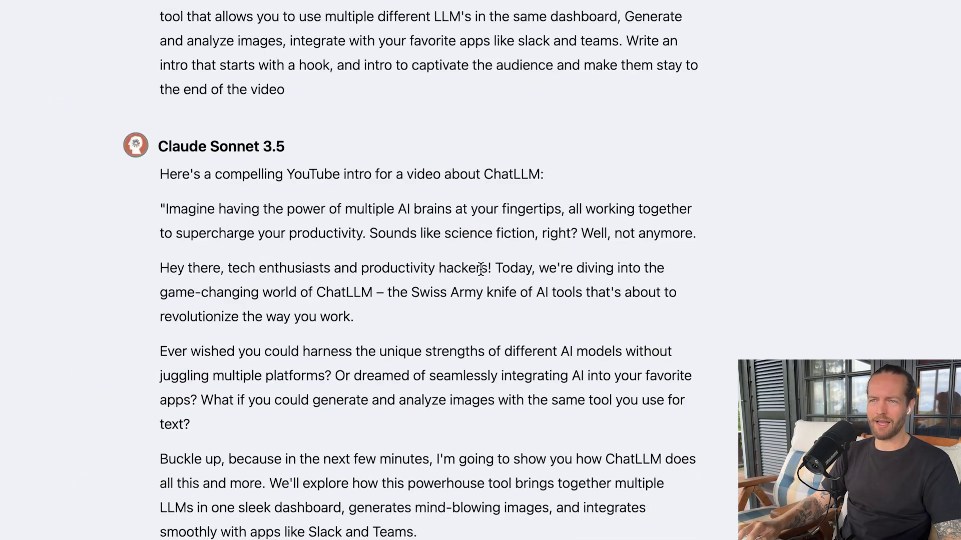
drag(479, 274, 315, 180)
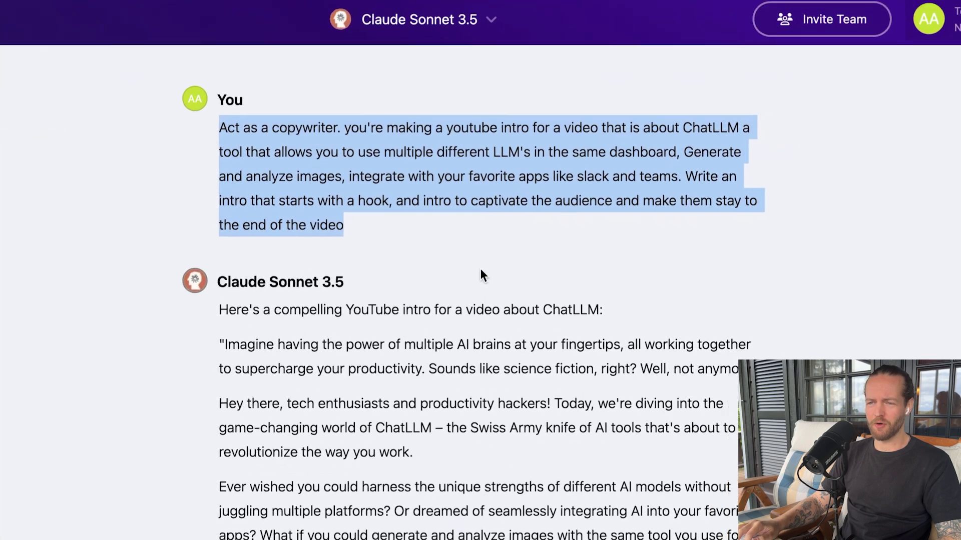
click(739, 341)
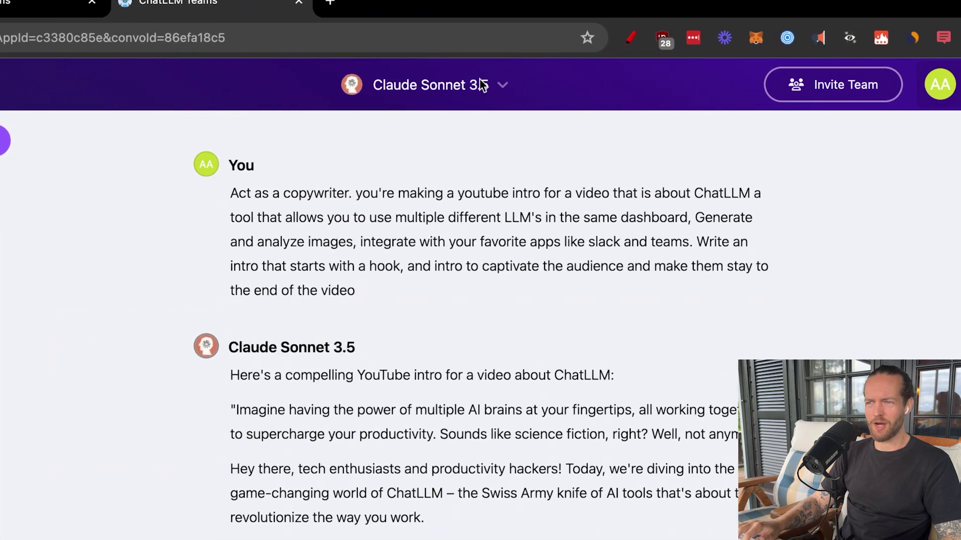
Switch to Llama-3 and send the prompt reworked for 3 pattern-interrupt hooks followed by benefits and objection handling.
click(425, 20)
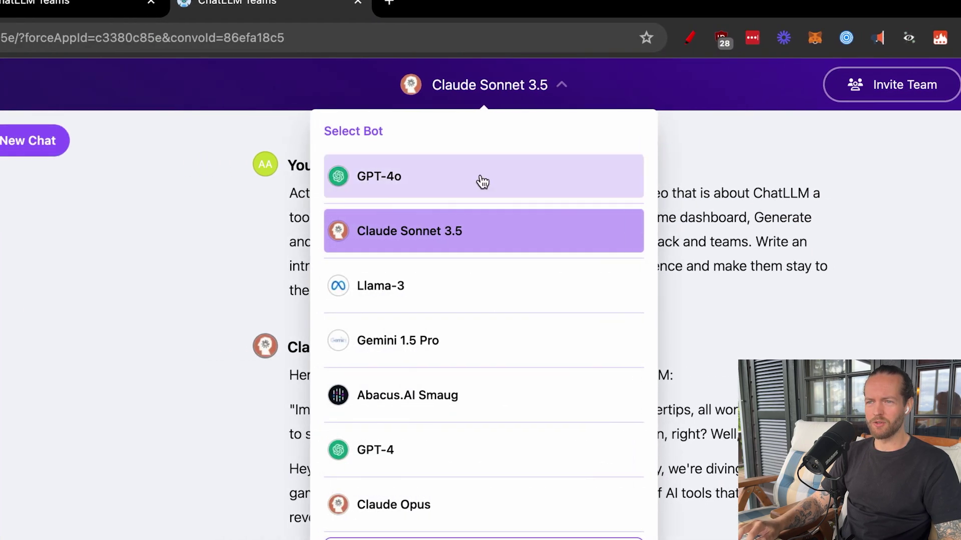
click(442, 286)
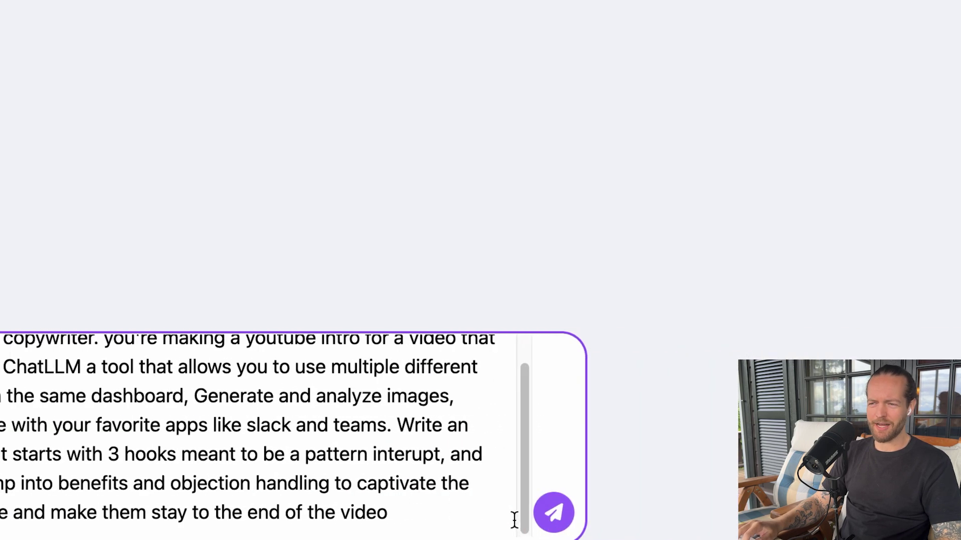
click(556, 519)
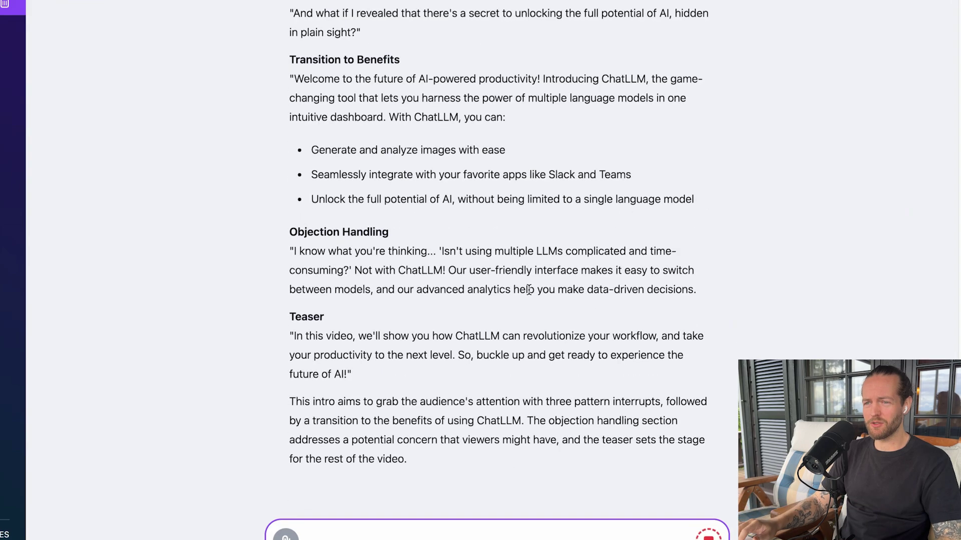
scroll(529, 290, up, 10)
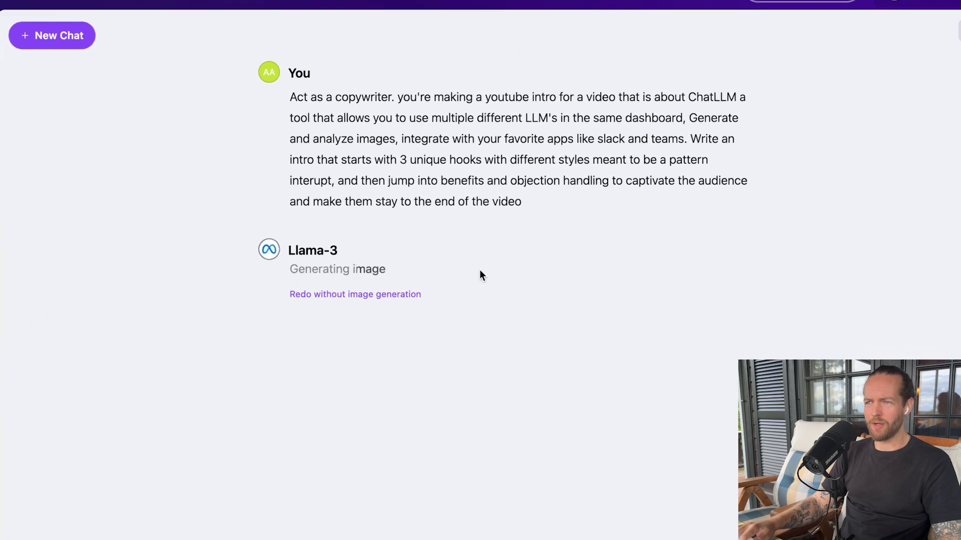
Read Llama-3's three hooks for the "3 unique hooks with different styles" prompt, marking the average-business statistic in Hook 3.
drag(637, 195, 643, 217)
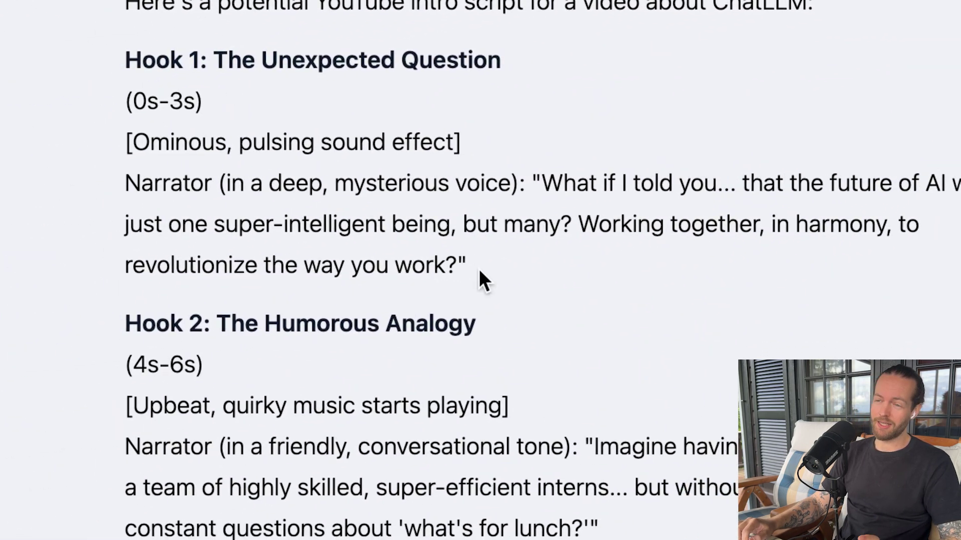
scroll(479, 269, down, 5)
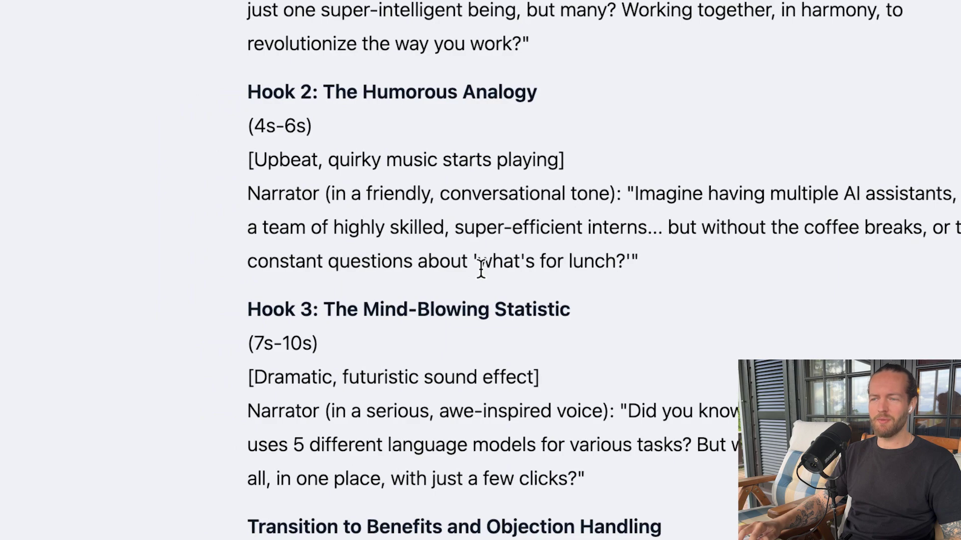
scroll(478, 279, down, 2)
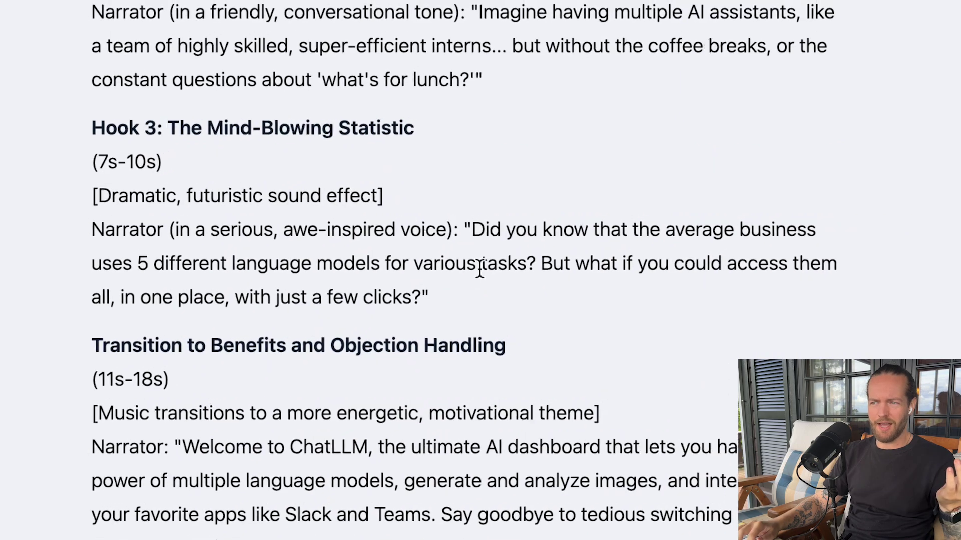
drag(480, 271, 130, 306)
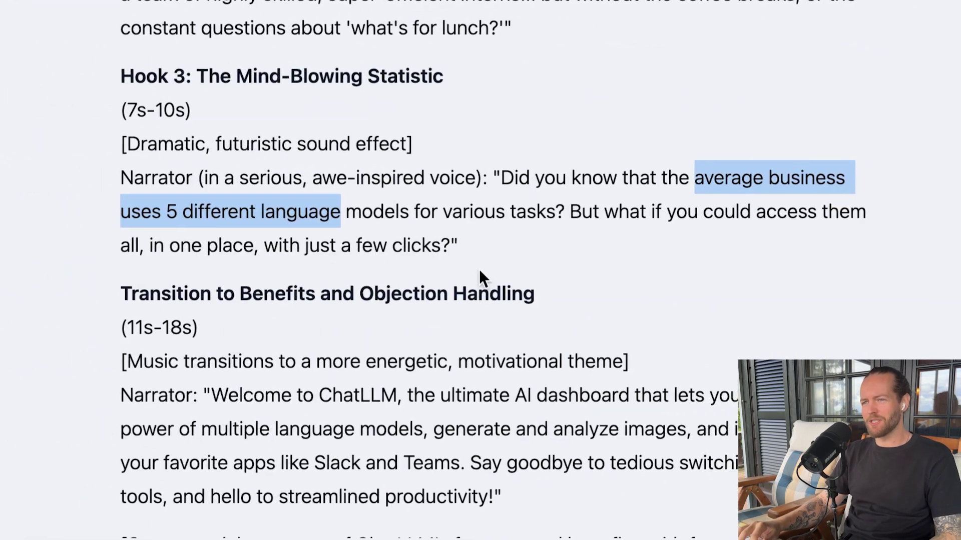
click(631, 334)
Send the "3 unique hooks with different styles" prompt to Gemini 1.5 Pro and read its hook options.
scroll(481, 229, up, 5)
click(445, 4)
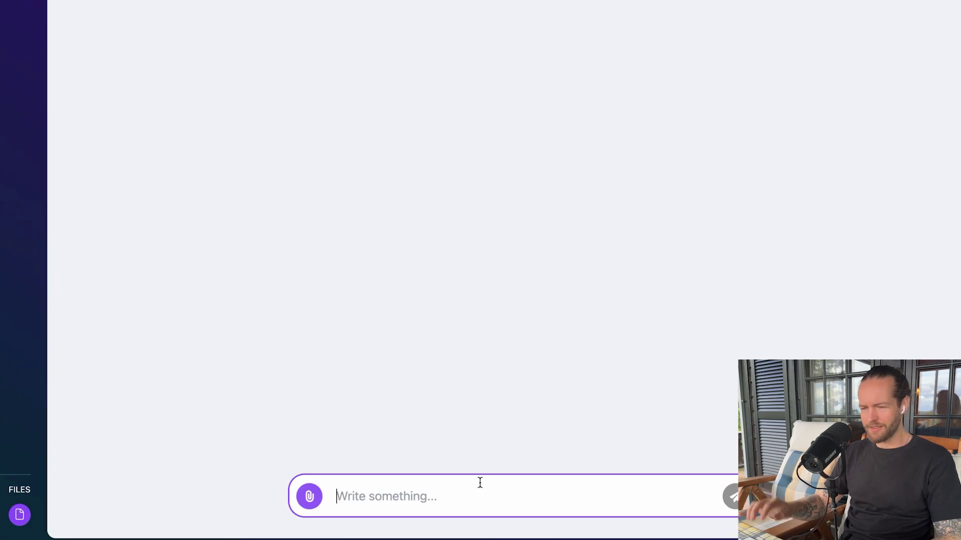
key(ctrl+v)
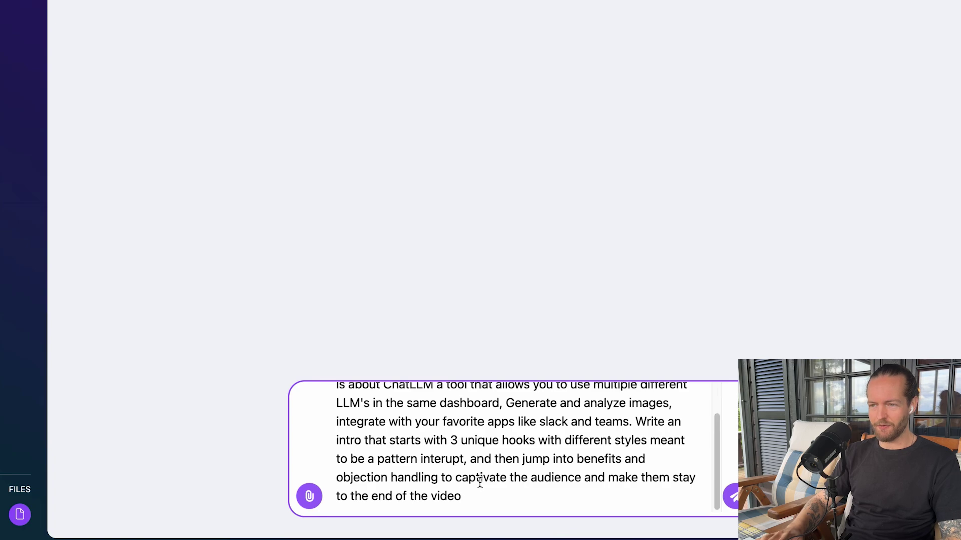
key(Return)
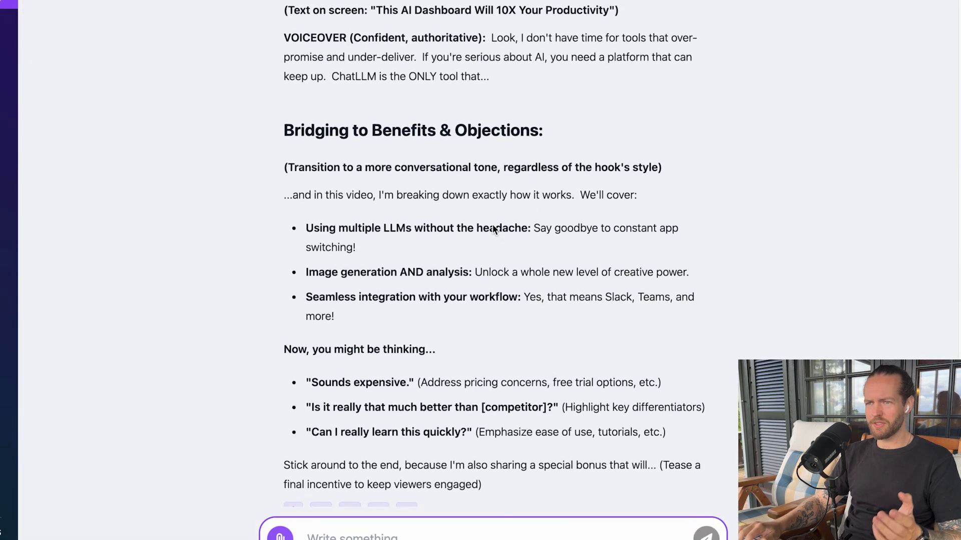
scroll(493, 229, up, 10)
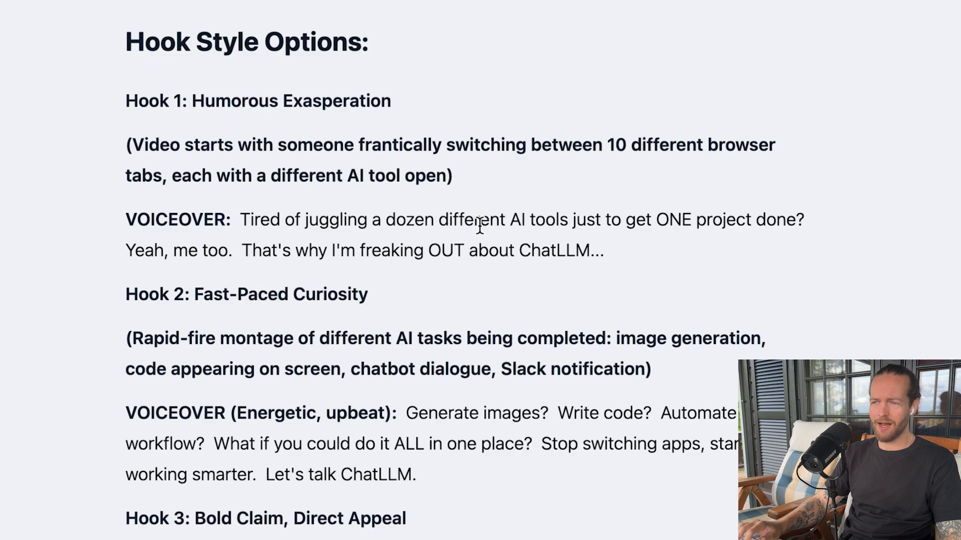
scroll(479, 223, down, 4)
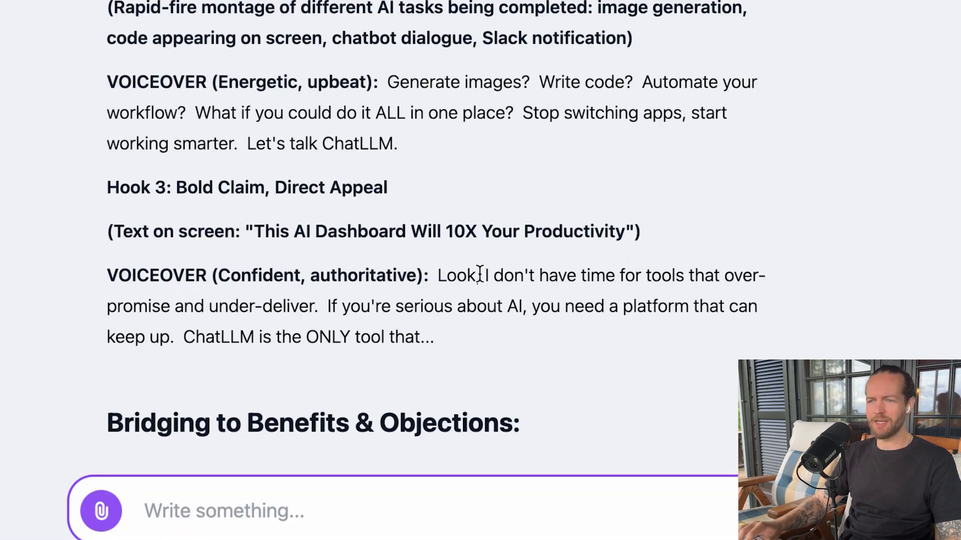
scroll(437, 285, down, 10)
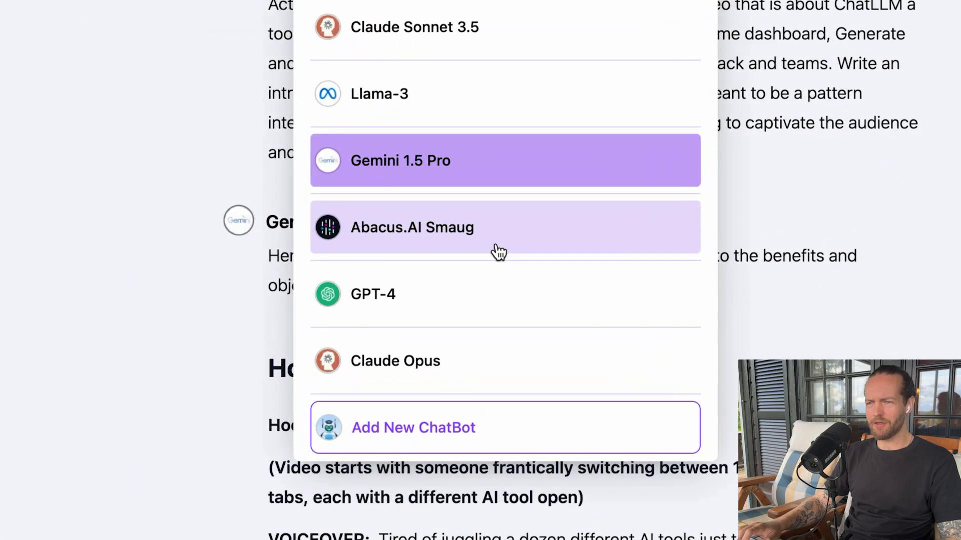
Switch to Abacus.AI Smaug and send it the same prompt for 3 unique hooks with different styles.
click(498, 251)
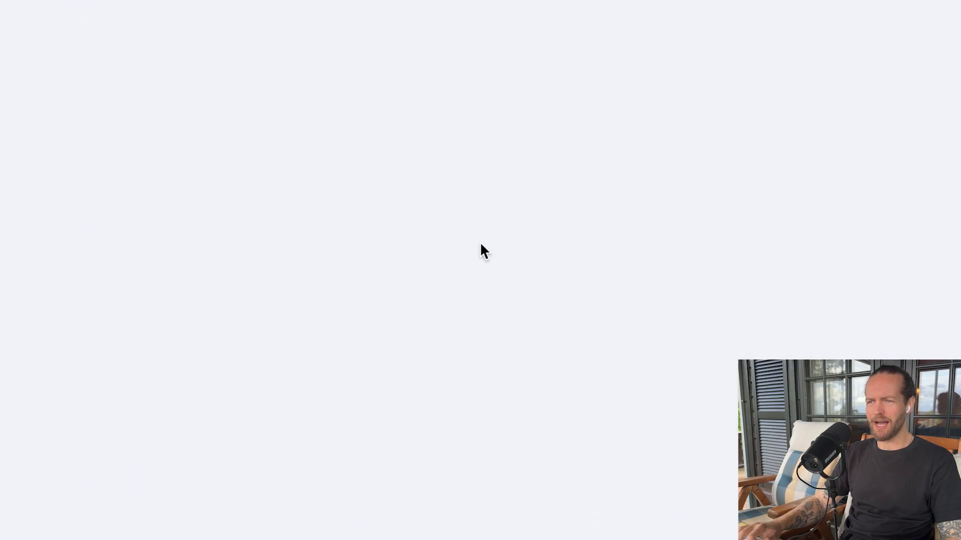
key(ctrl+v)
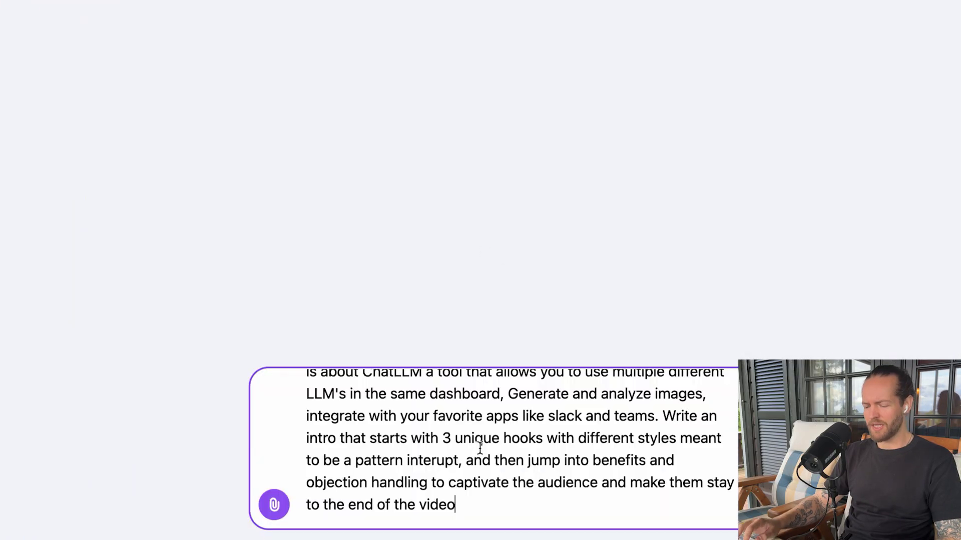
key(Return)
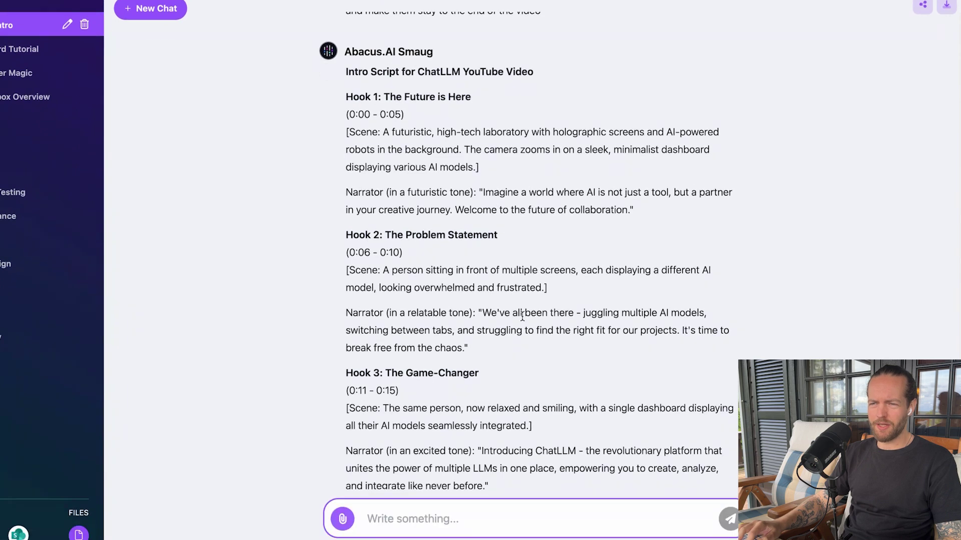
Examine the hooks and benefits in Abacus.AI Smaug's intro script and compare them with the Gemini 1.5 Pro chat.
scroll(526, 380, up, 3)
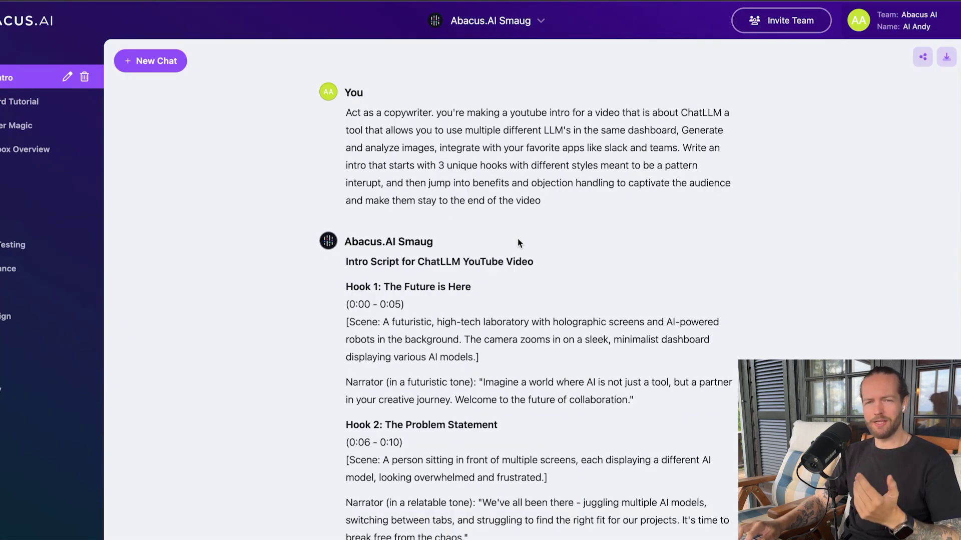
scroll(509, 245, down, 3)
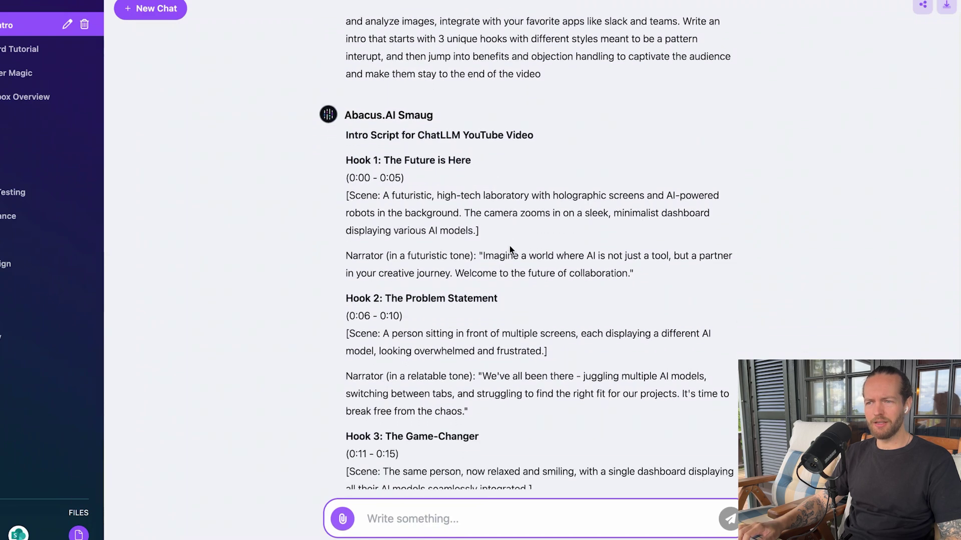
scroll(510, 247, down, 1)
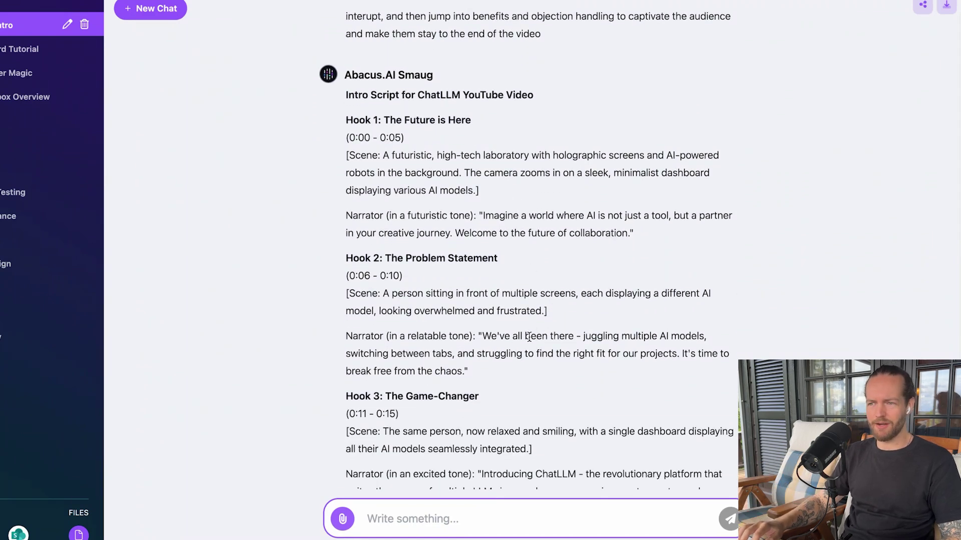
click(567, 243)
scroll(515, 337, down, 5)
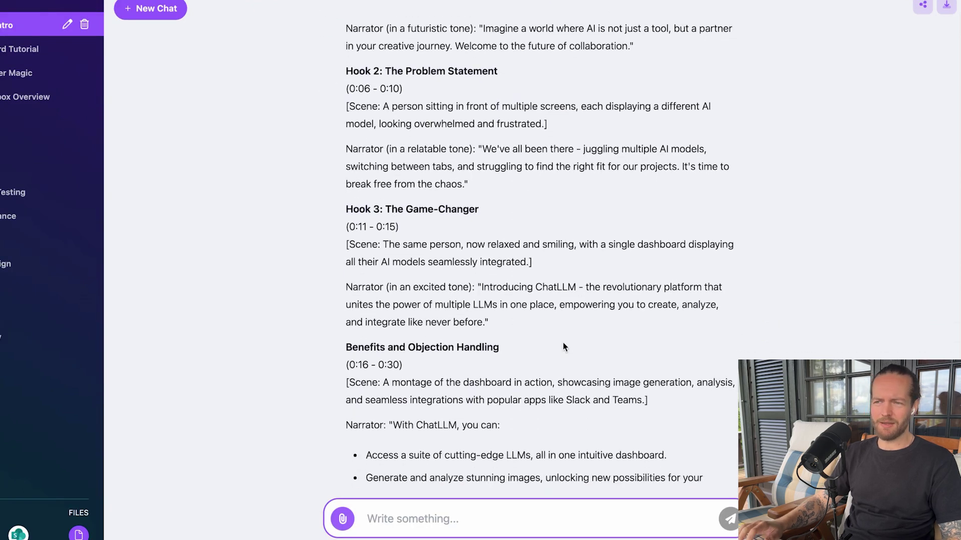
scroll(565, 347, up, 5)
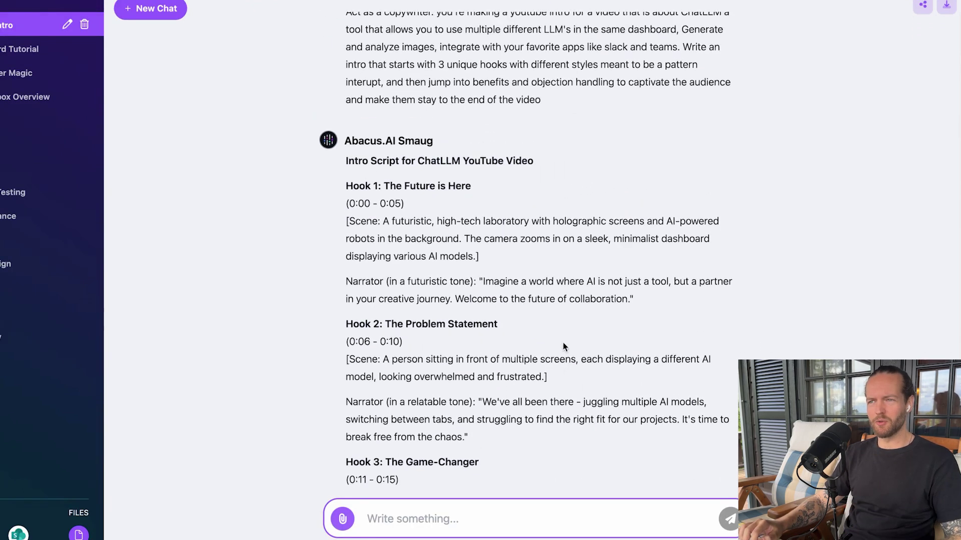
scroll(564, 347, up, 2)
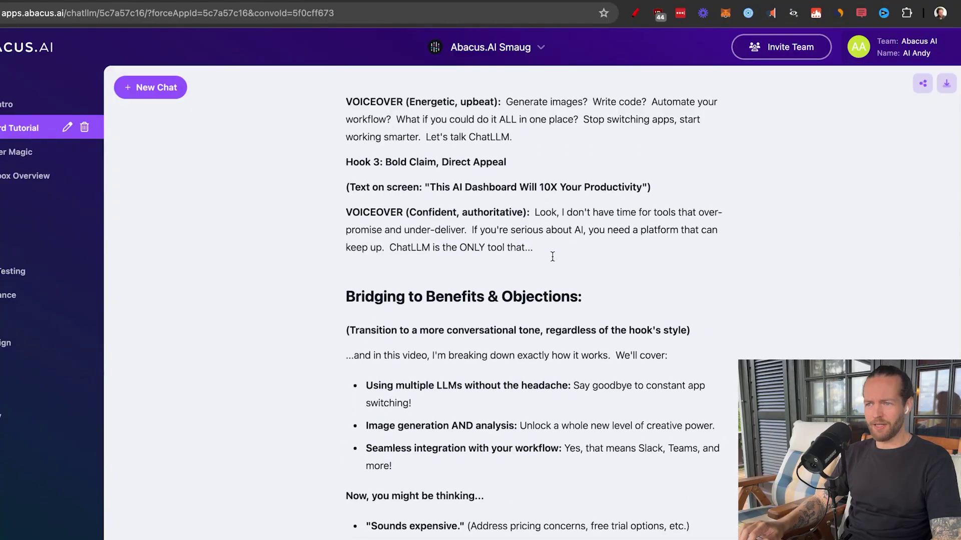
scroll(550, 255, up, 3)
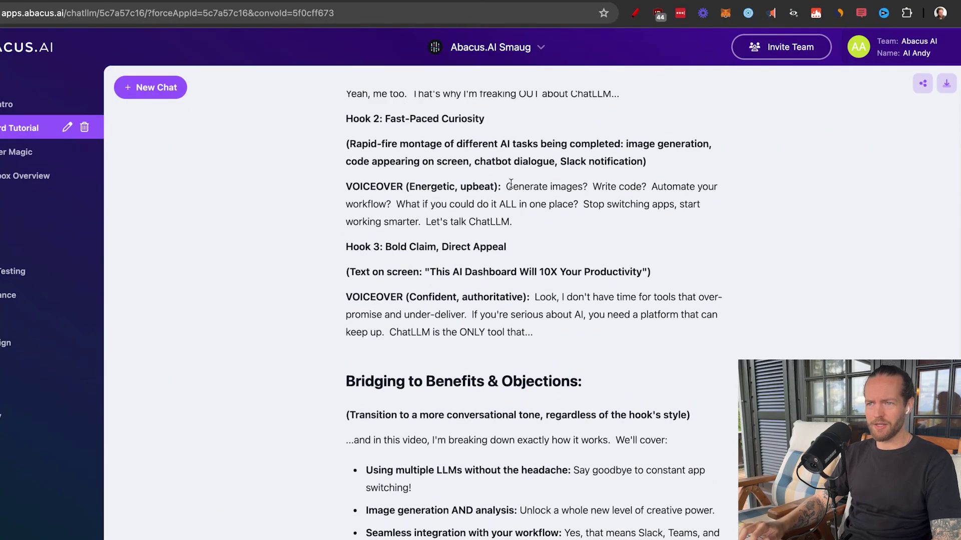
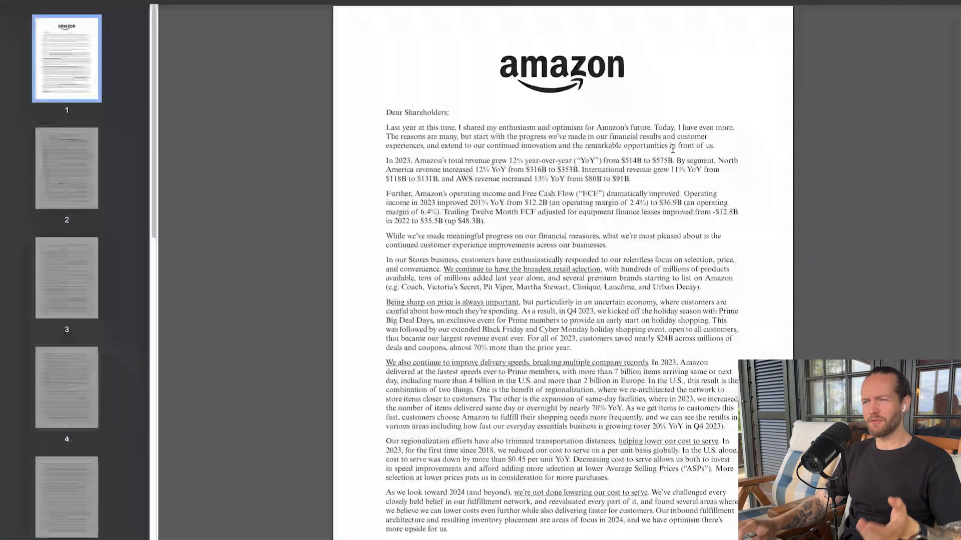
Look over the Amazon 2023 shareholder letter and attach its downloaded PDF to a new chat message.
scroll(691, 152, down, 2)
scroll(691, 152, up, 2)
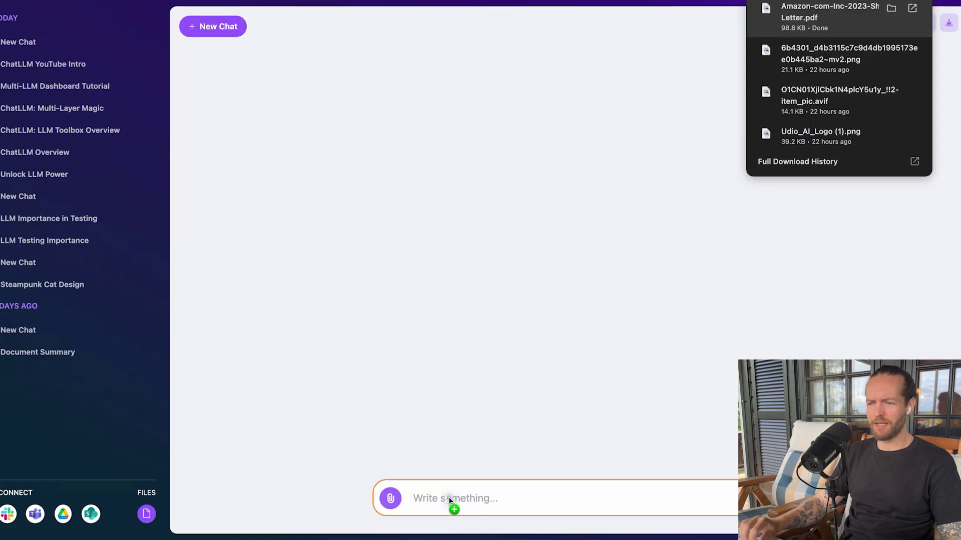
drag(449, 498, 449, 497)
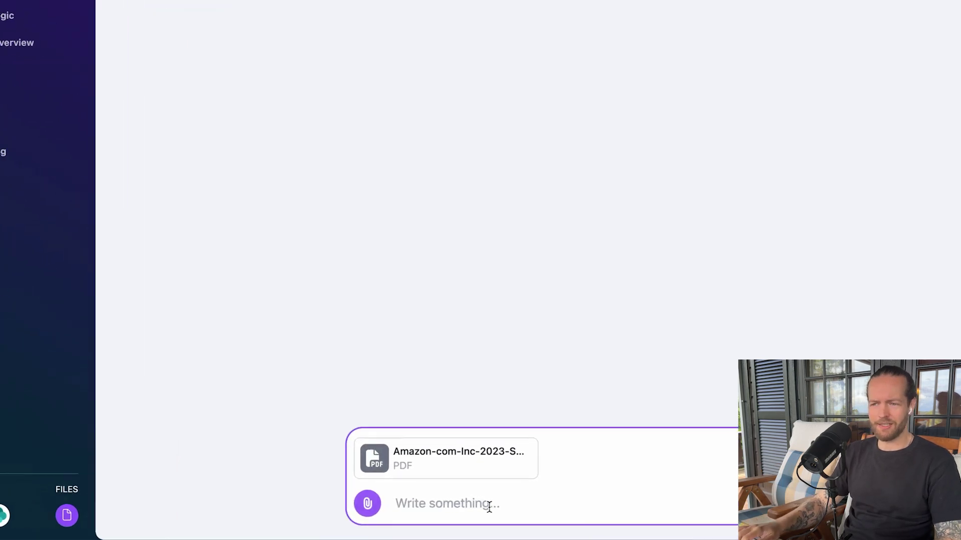
Ask Claude Sonnet 3.5 about the attached Amazon PDF: "how much is amazon growing year over year?".
text(how much is amazon growing year over year?)
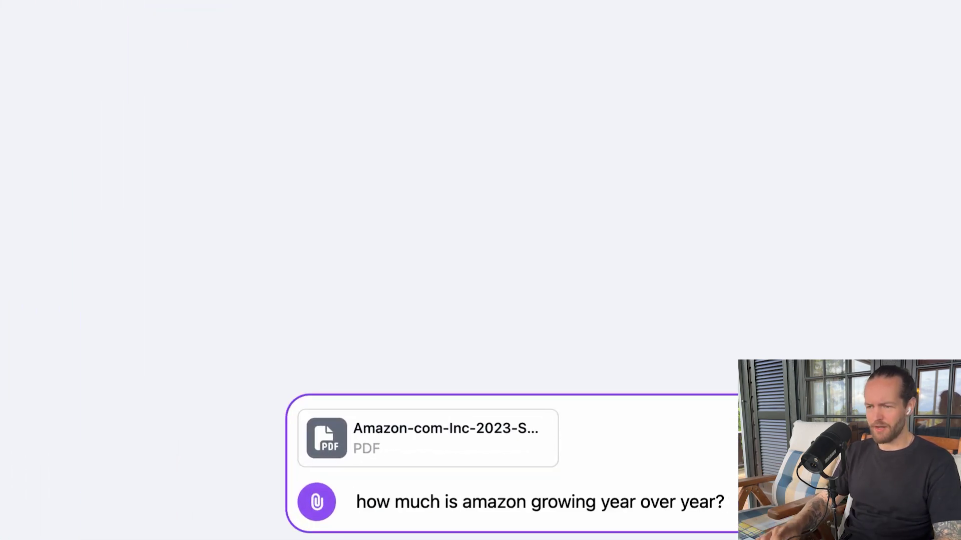
key(Return)
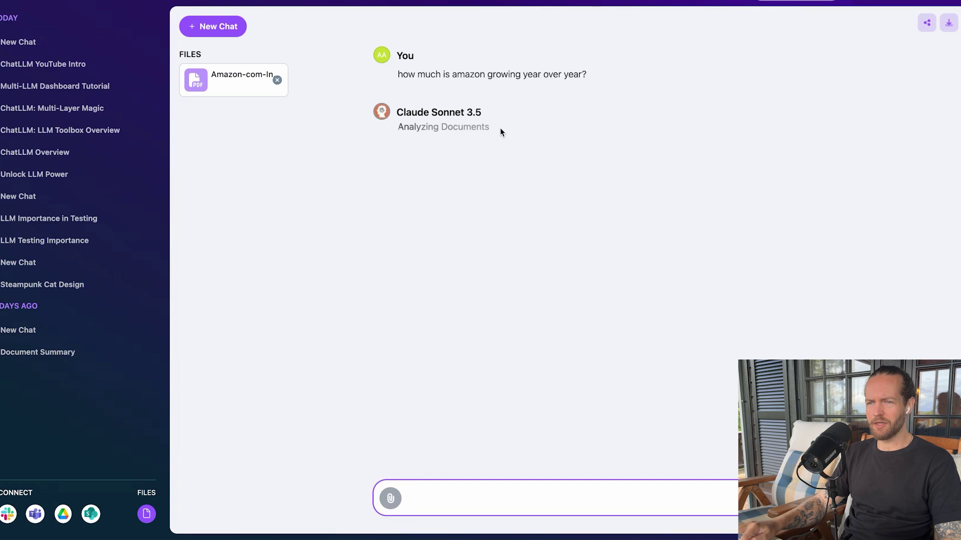
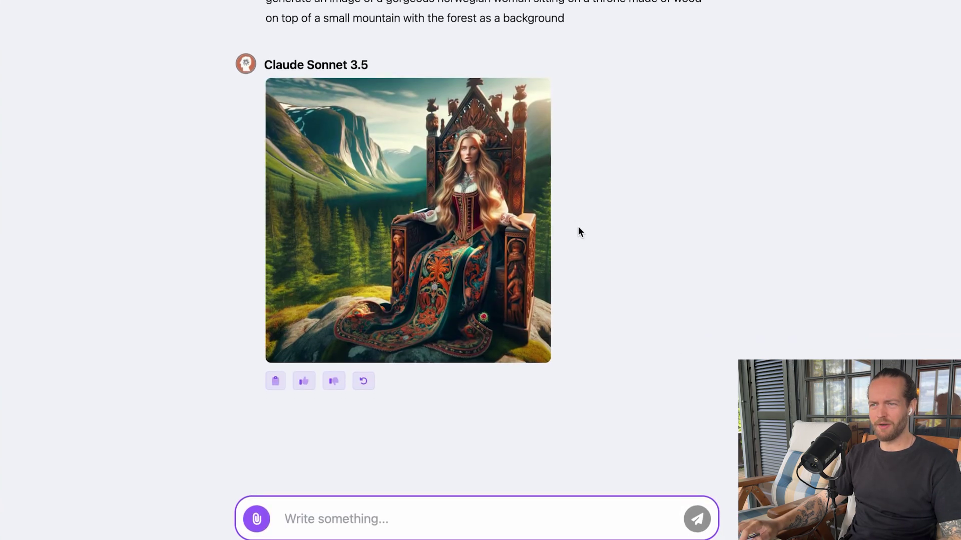
Generate an "image of a cat with tophat and steampunk clothes at burningman" and look over the cat and armored reptile images.
text(image of a cat with tophat and steampunk clothes at burningman)
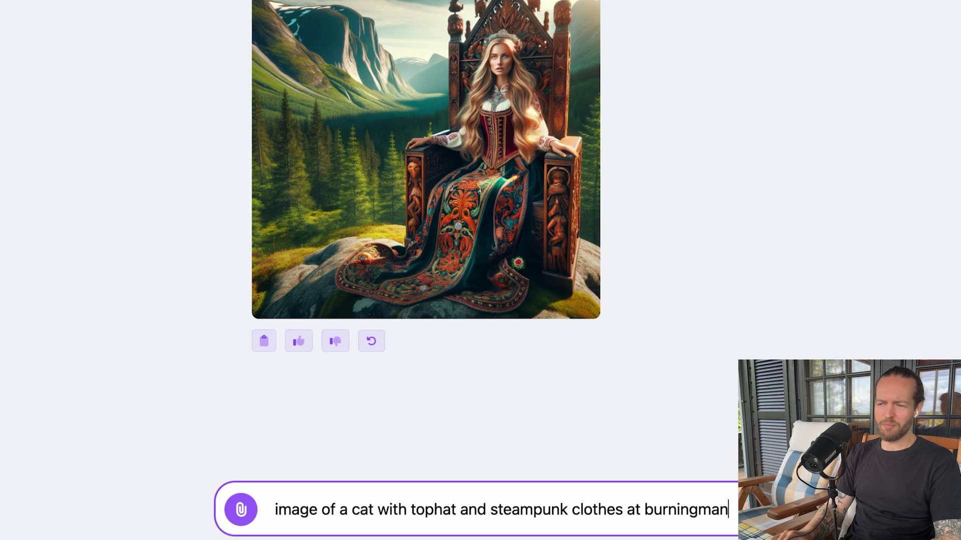
key(Return)
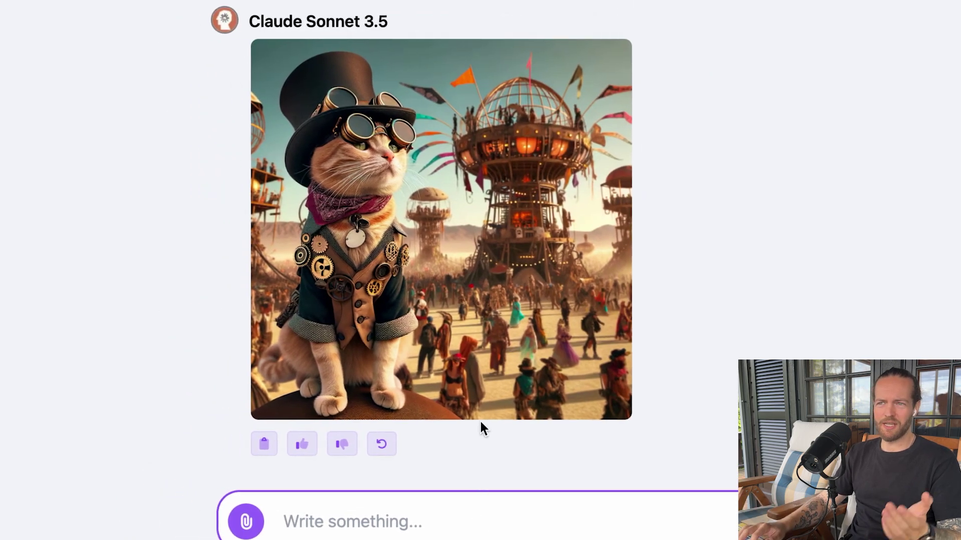
mouse_move(466, 279)
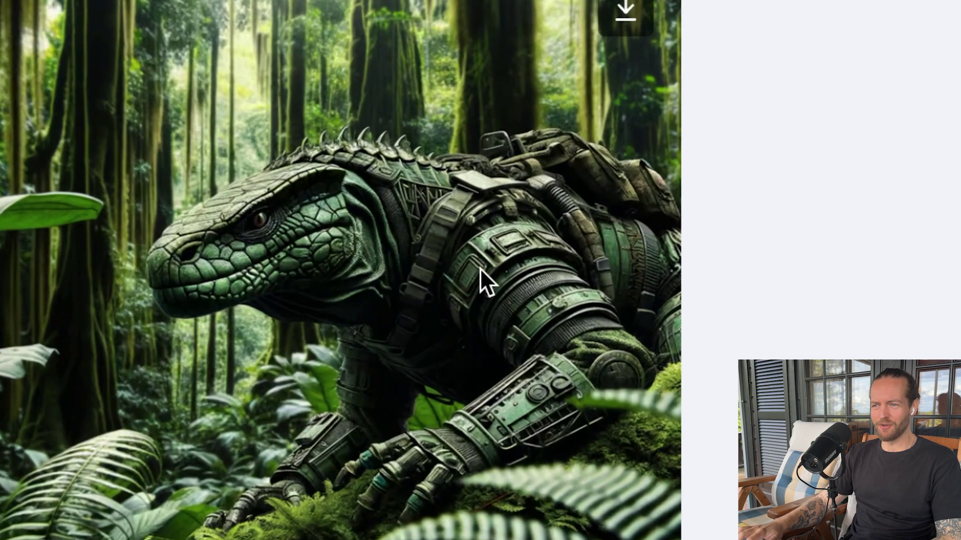
scroll(479, 326, up, 2)
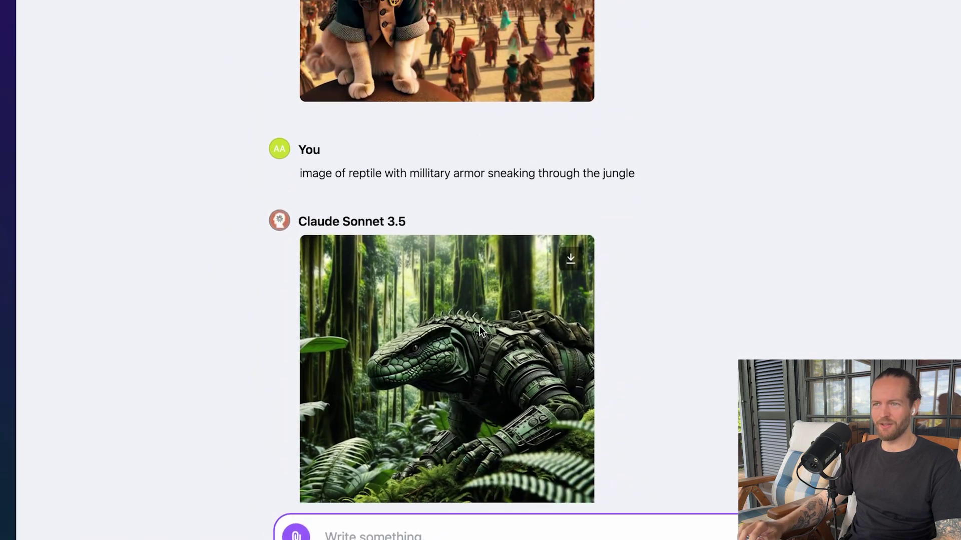
scroll(479, 326, up, 7)
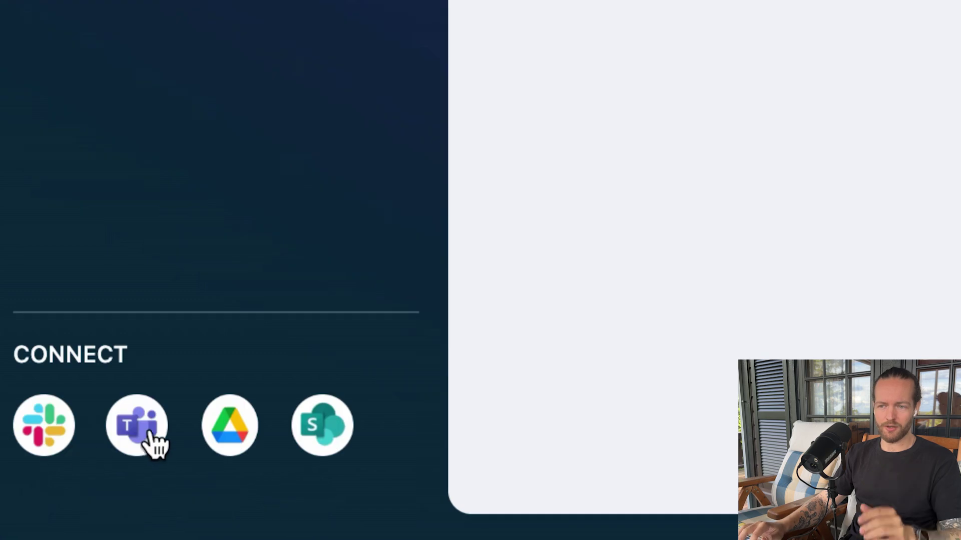
Connect Slack to Abacus.AI as a connector and open the bot's chat in the Slack workspace.
click(54, 436)
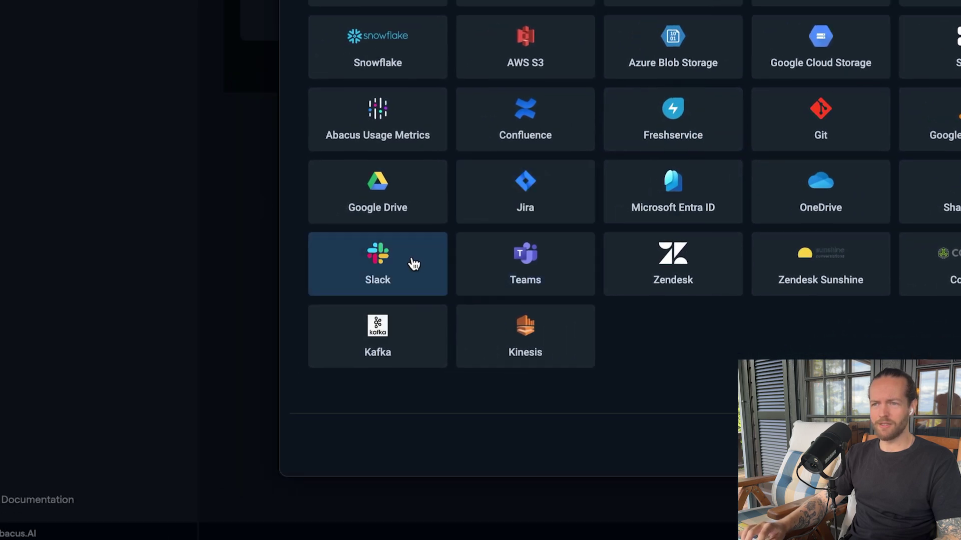
click(414, 264)
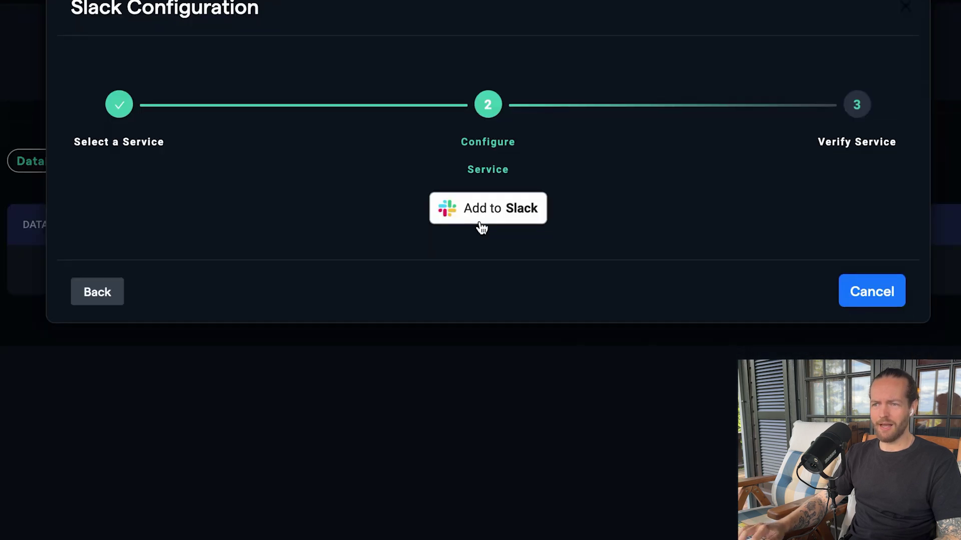
click(480, 224)
click(482, 226)
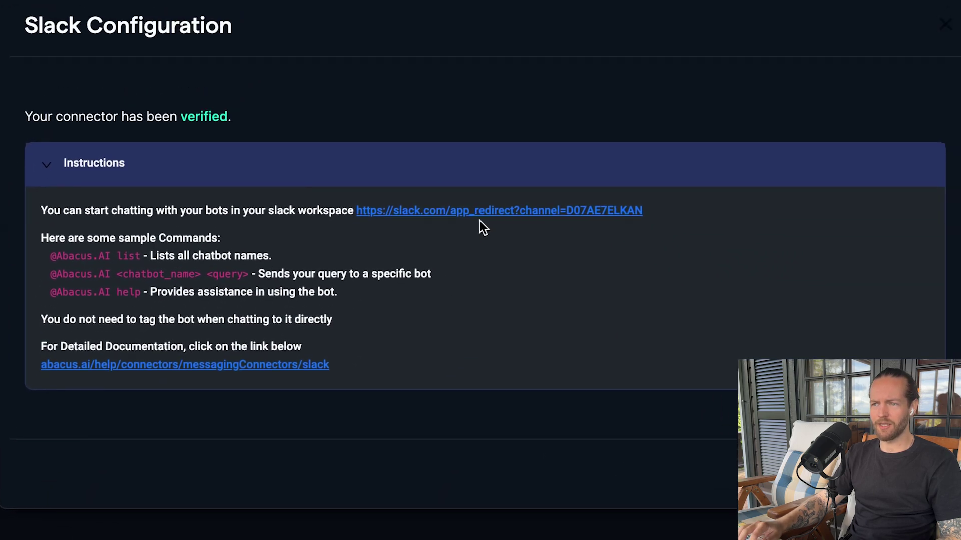
click(479, 223)
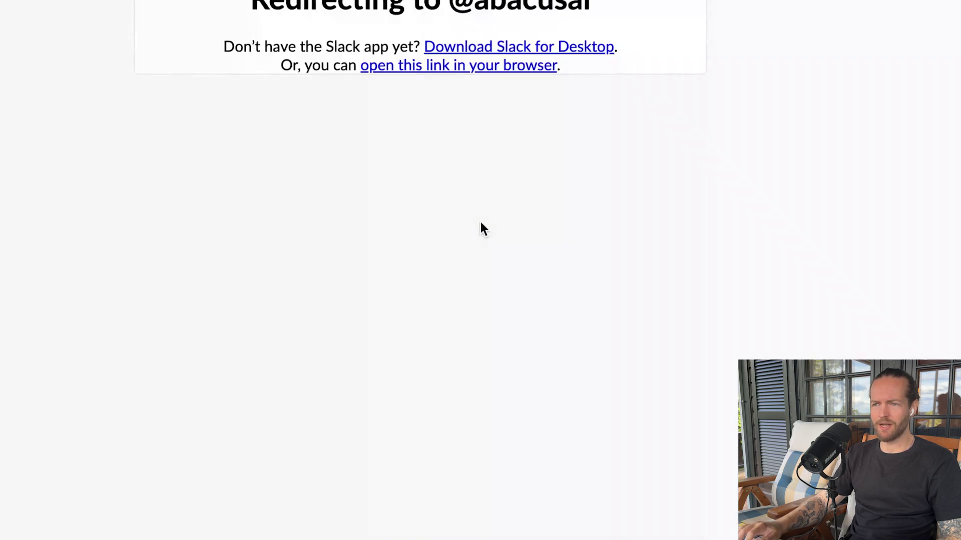
Ask the Abacus.AI bot in Slack "whats the capital of norway?" and resend the question addressed to gpt-4.
text(whats the capital of norway?)
key(Return)
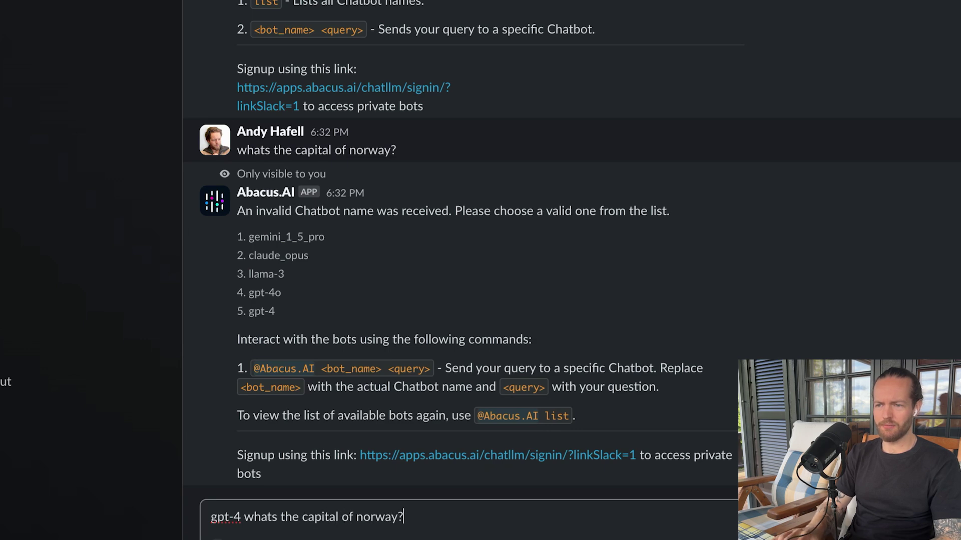
key(Return)
Add a new chatbot in ChatLLM as a project with the AI Agent use case and look over its setup stages.
click(483, 474)
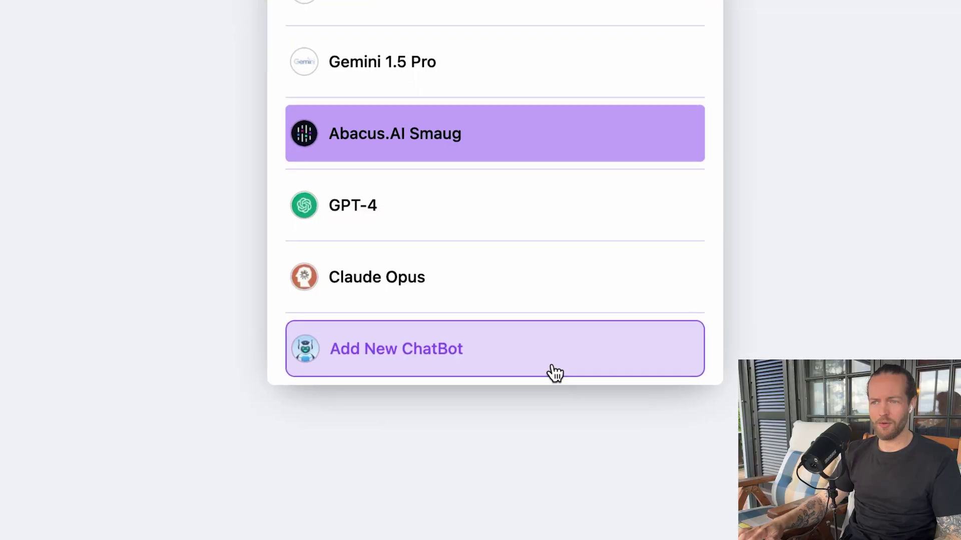
click(555, 373)
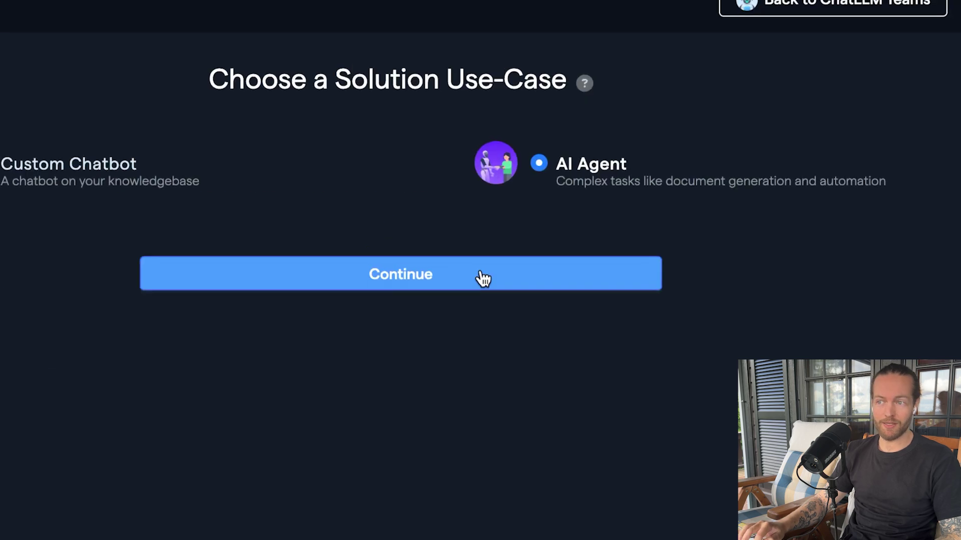
click(368, 378)
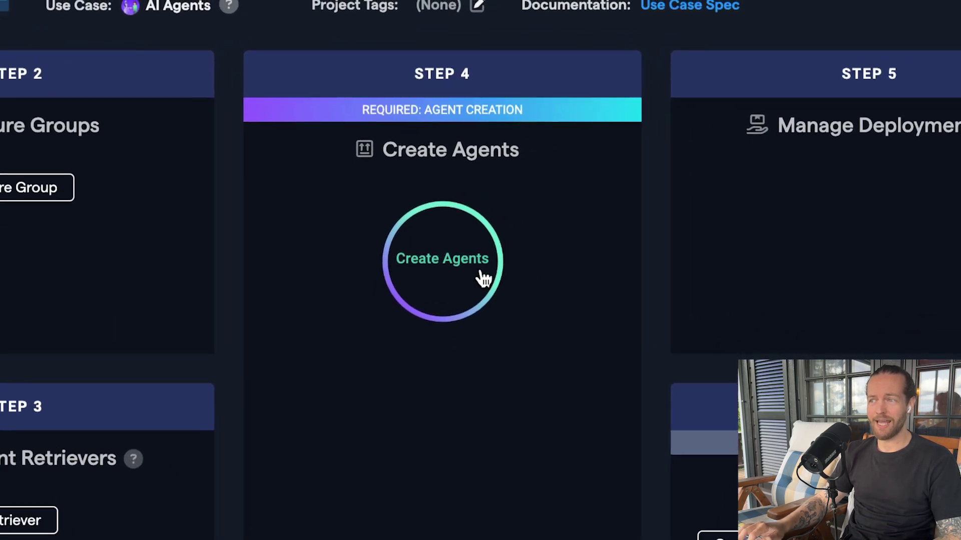
scroll(670, 278, down, 5)
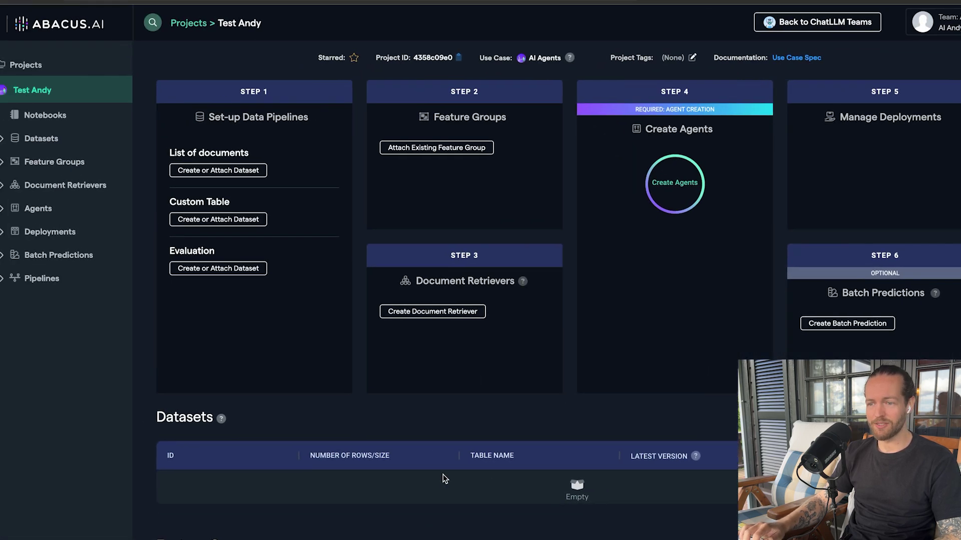
scroll(442, 479, down, 4)
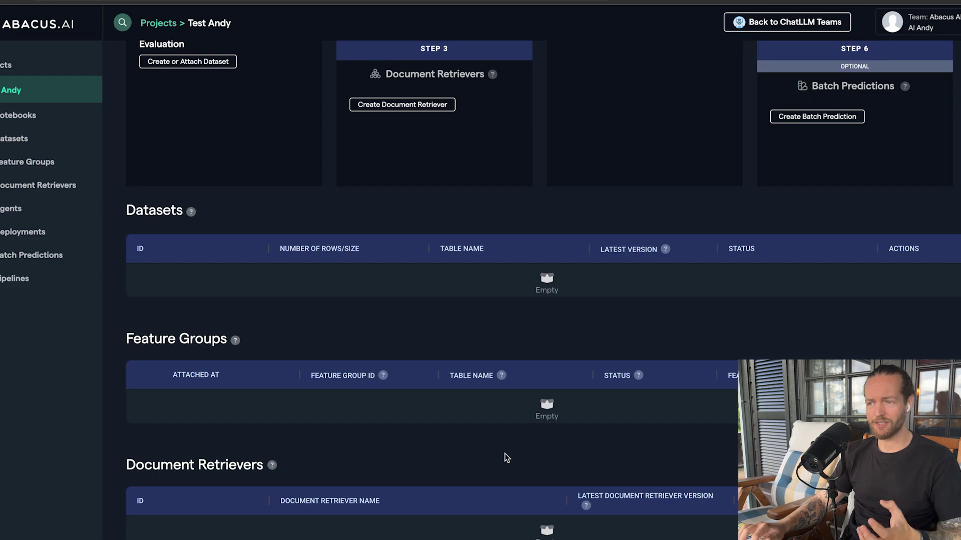
scroll(546, 345, up, 4)
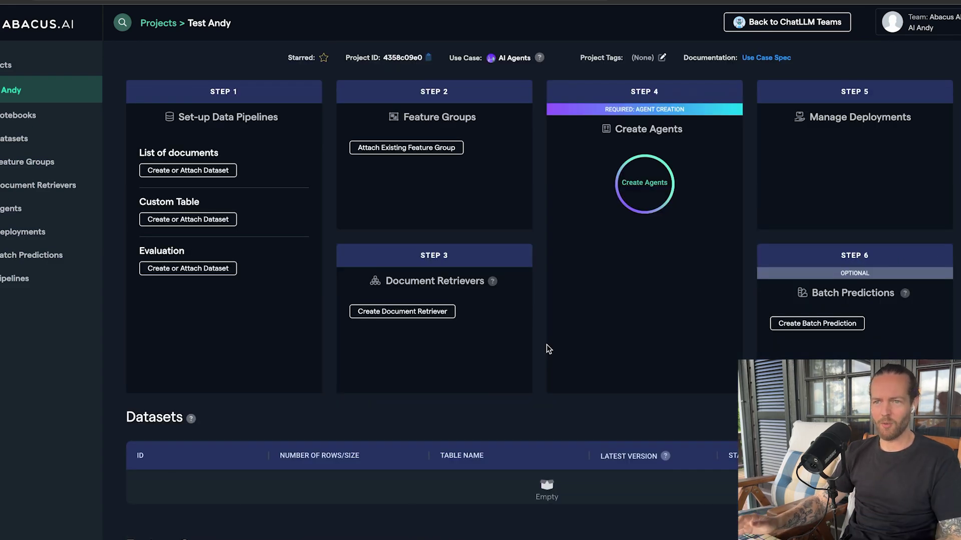